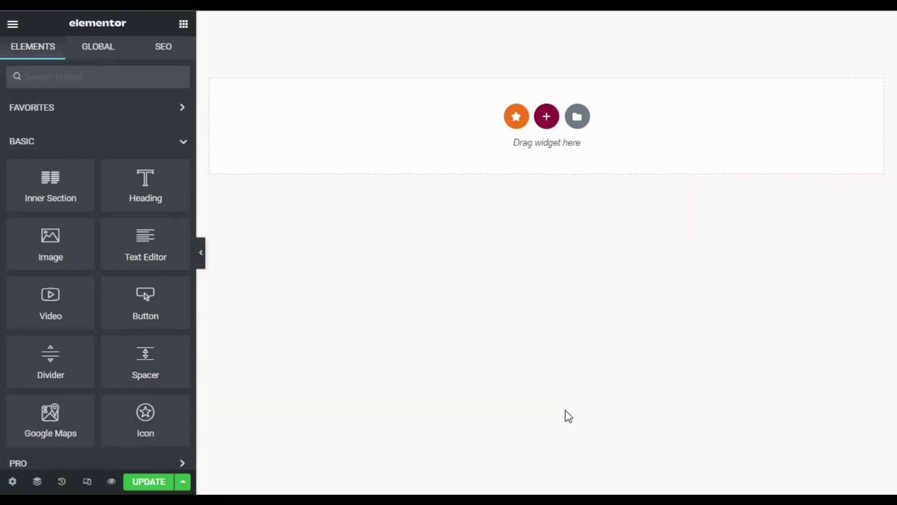
Step: Add a single-column section with its height set to Fit To Screen
left_click(546, 119)
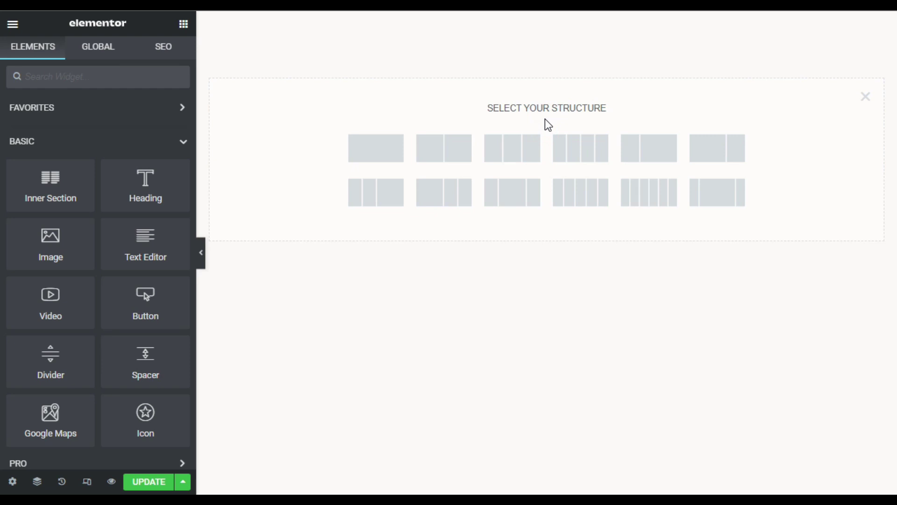
left_click(384, 149)
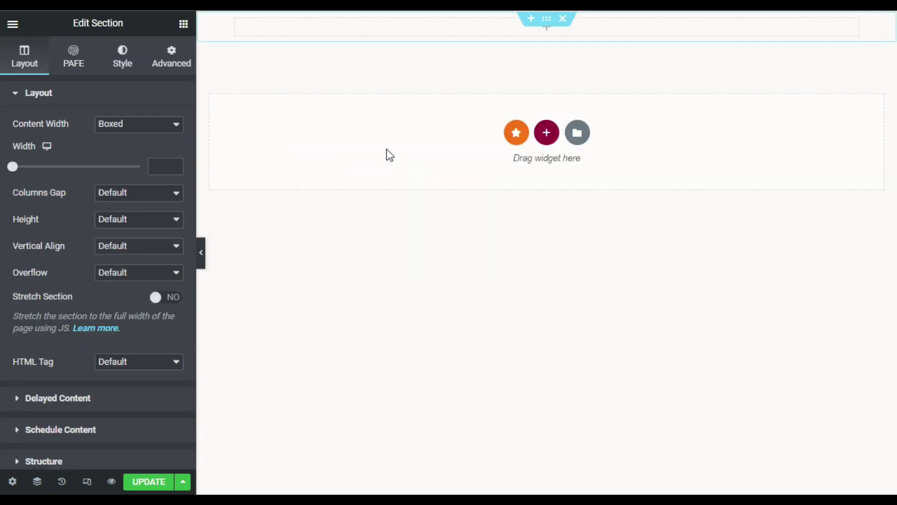
left_click(102, 223)
left_click(119, 246)
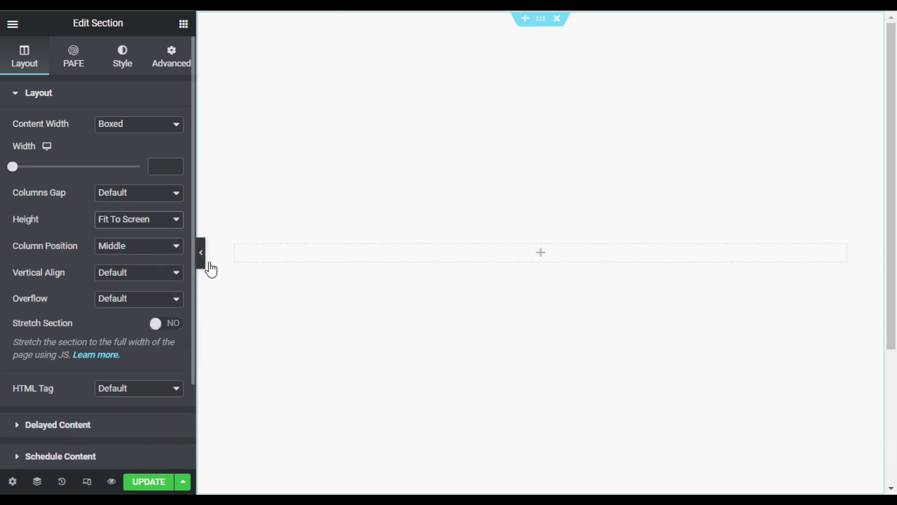
Step: Drop a Heading widget into the section and select its placeholder text
left_click(185, 25)
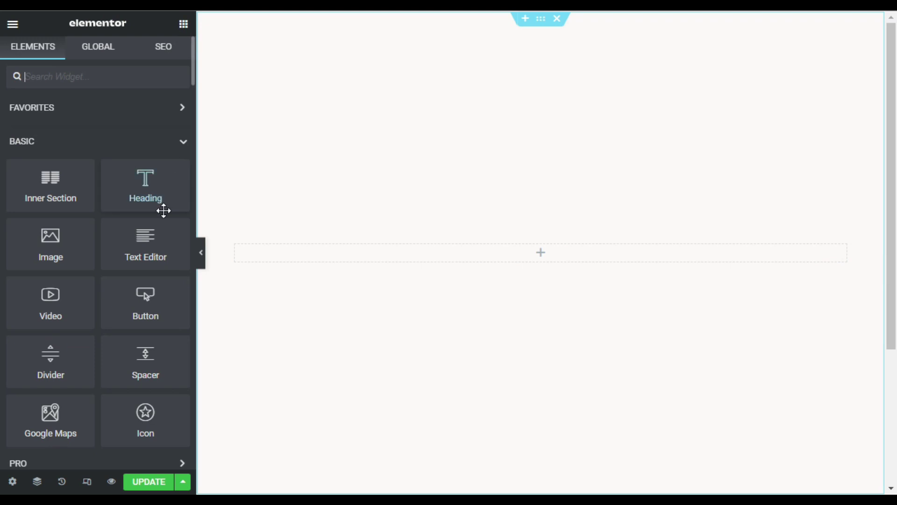
left_click_drag(152, 187, 539, 261)
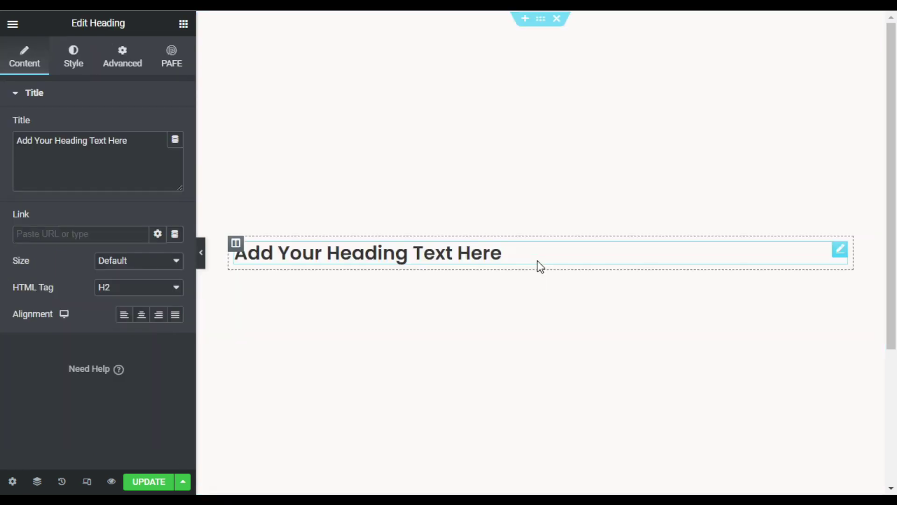
left_click_drag(129, 140, 7, 143)
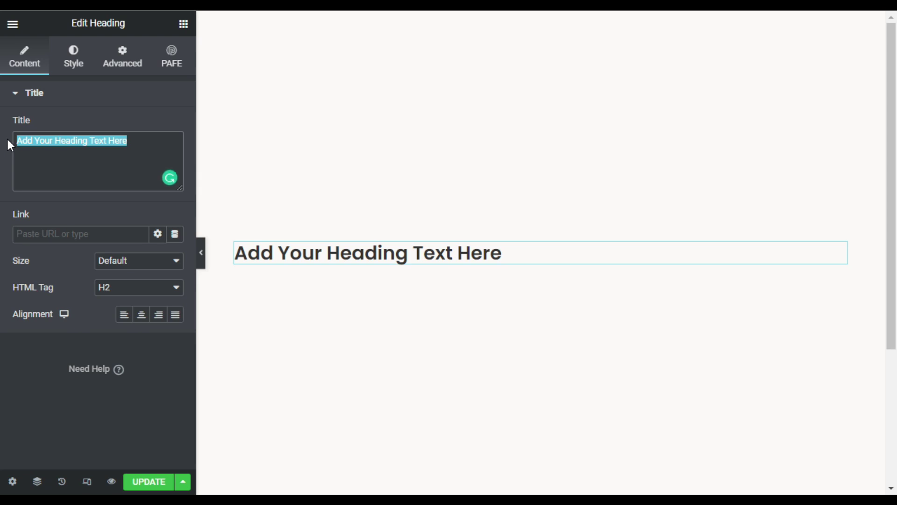
type("Water Wave")
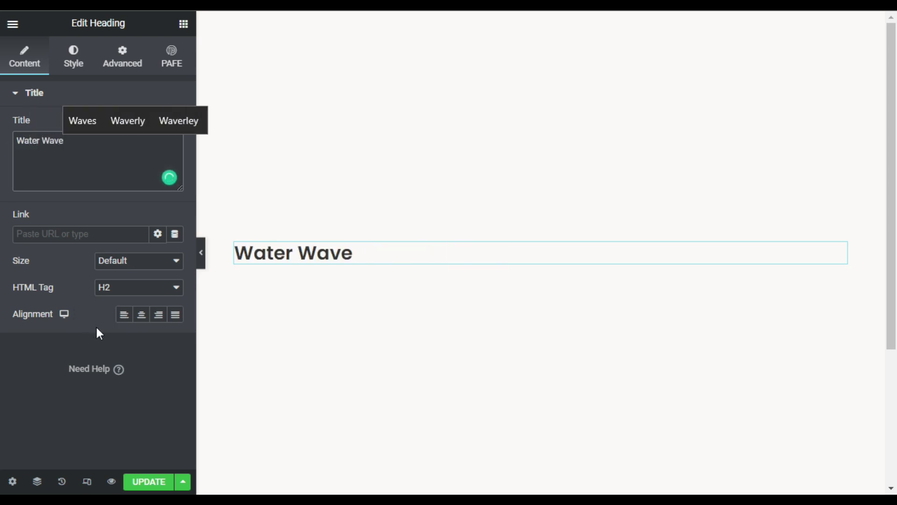
Step: Centre the 'Water Wave' heading and set its typography to size 125, weight 800
left_click(142, 317)
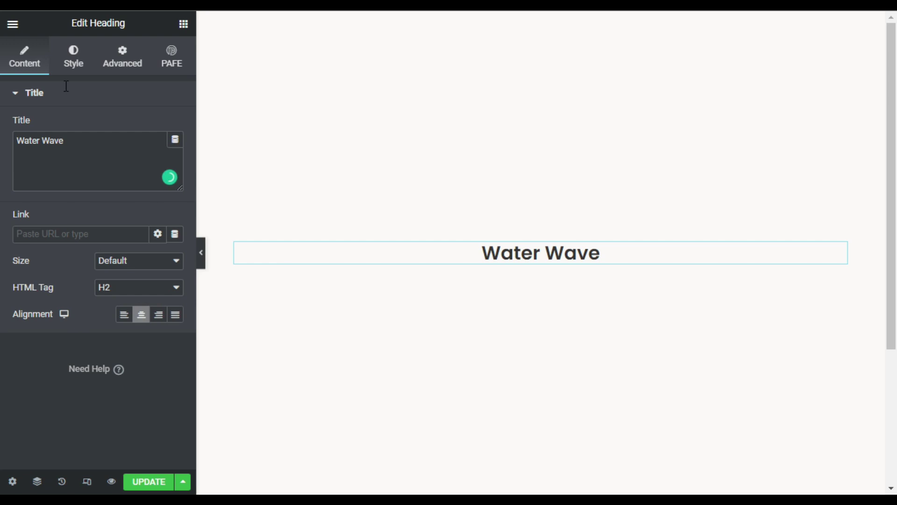
left_click(70, 70)
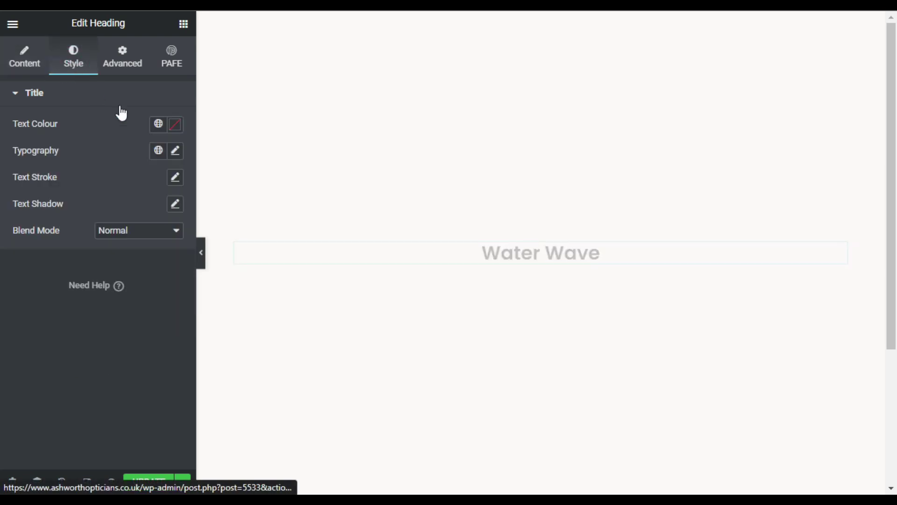
left_click(172, 154)
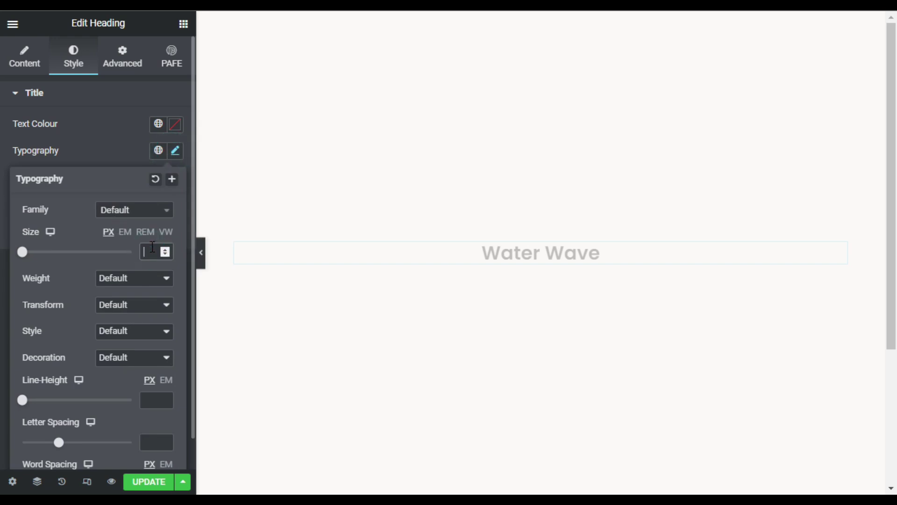
type("125")
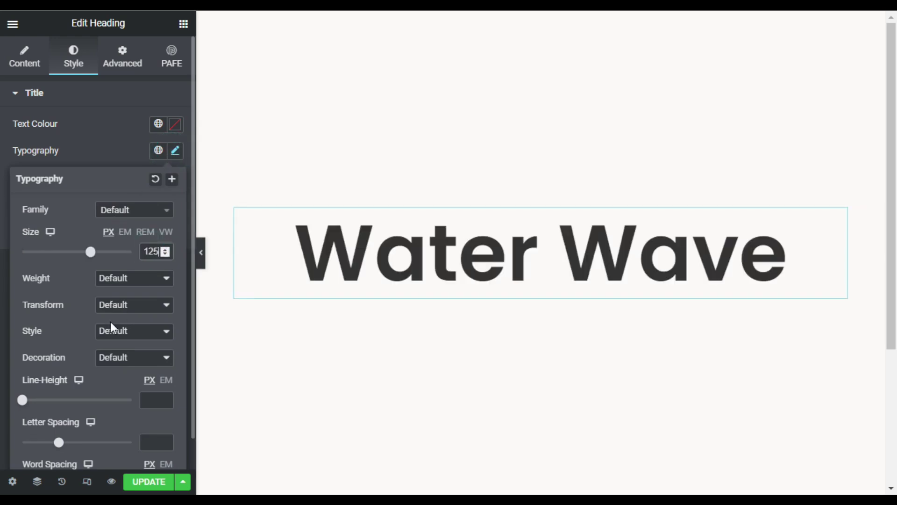
left_click(126, 282)
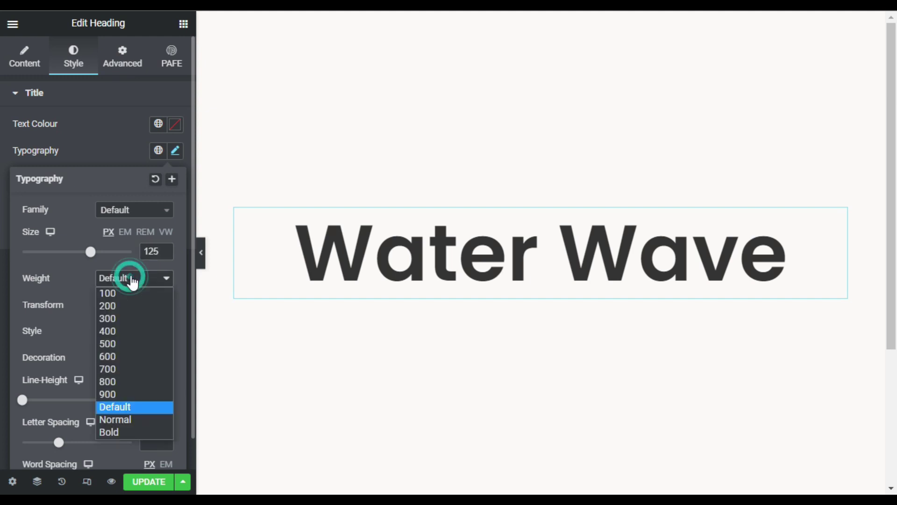
left_click(127, 385)
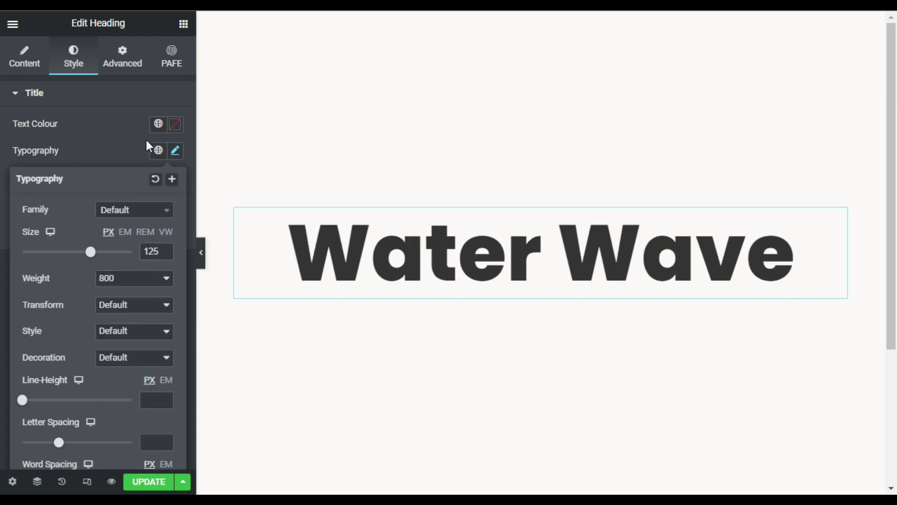
left_click(137, 160)
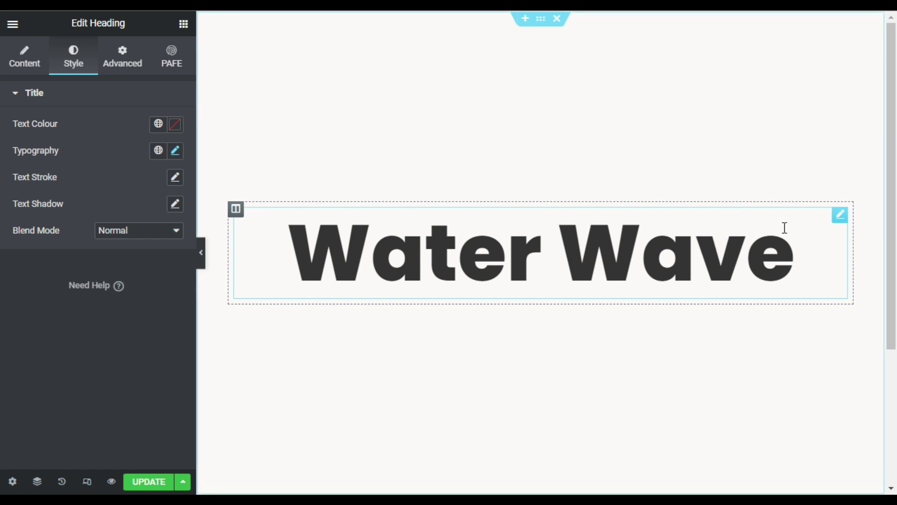
Step: Duplicate the Water Wave heading and select the top copy for editing
right_click(841, 220)
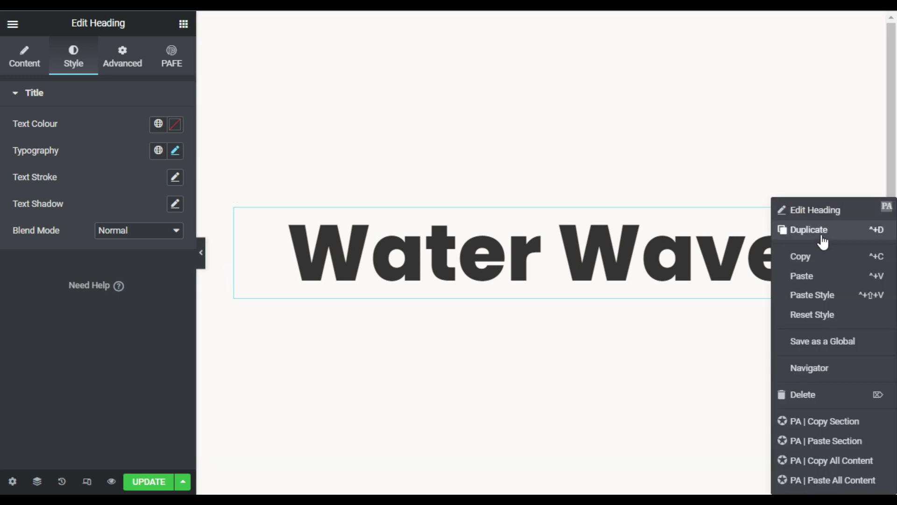
left_click(824, 230)
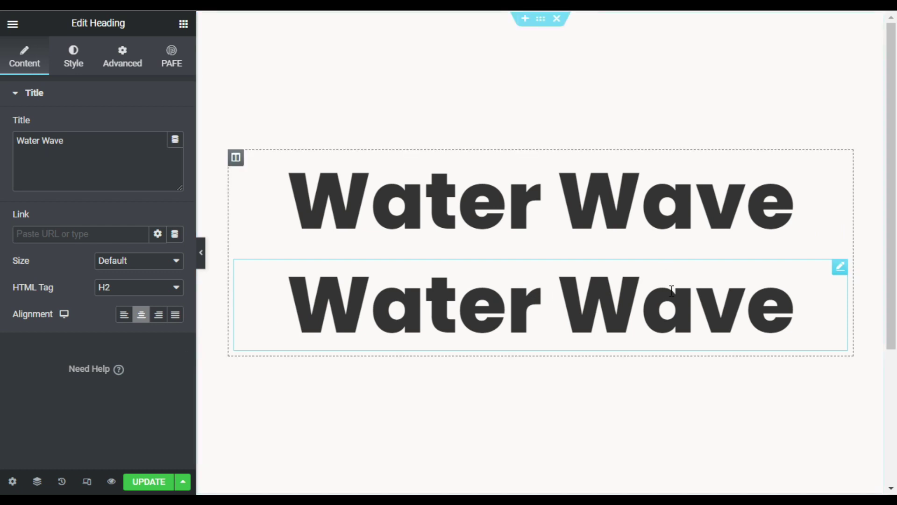
mouse_move(541, 201)
left_click(840, 169)
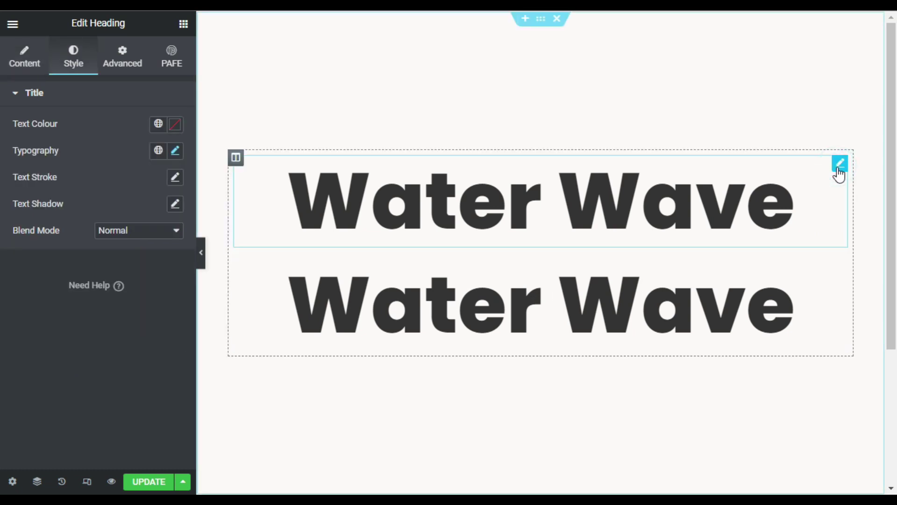
left_click(125, 62)
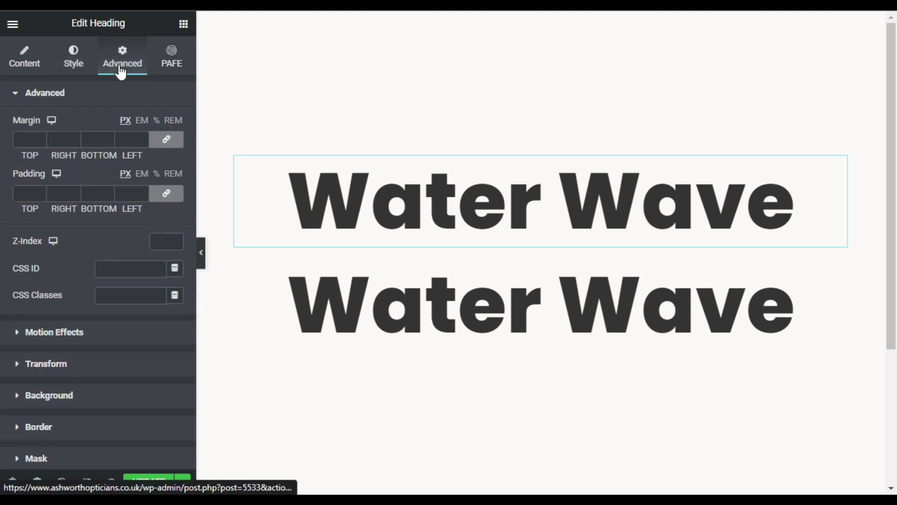
scroll(91, 316, "down", 3)
scroll(67, 414, "down", 1)
Step: Give the top heading a 2px blue outline via -webkit-text-stroke custom CSS
left_click(63, 381)
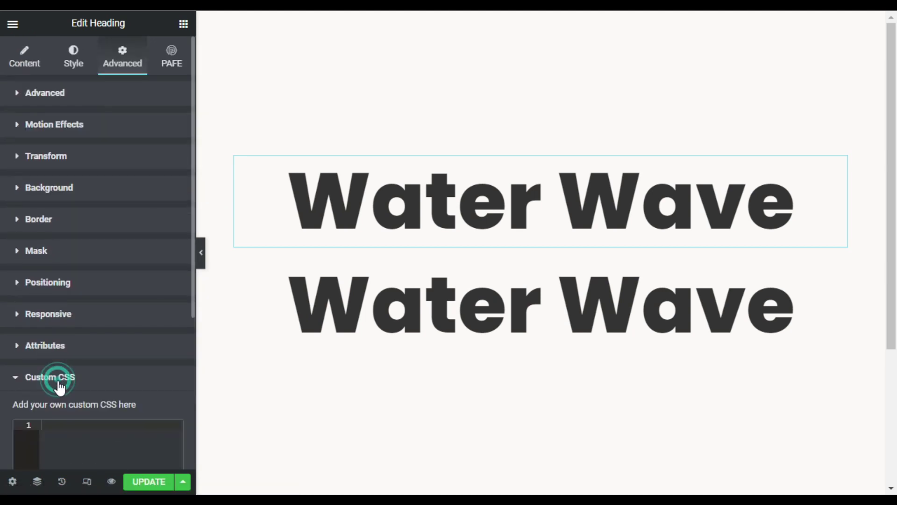
scroll(77, 389, "down", 3)
left_click(102, 212)
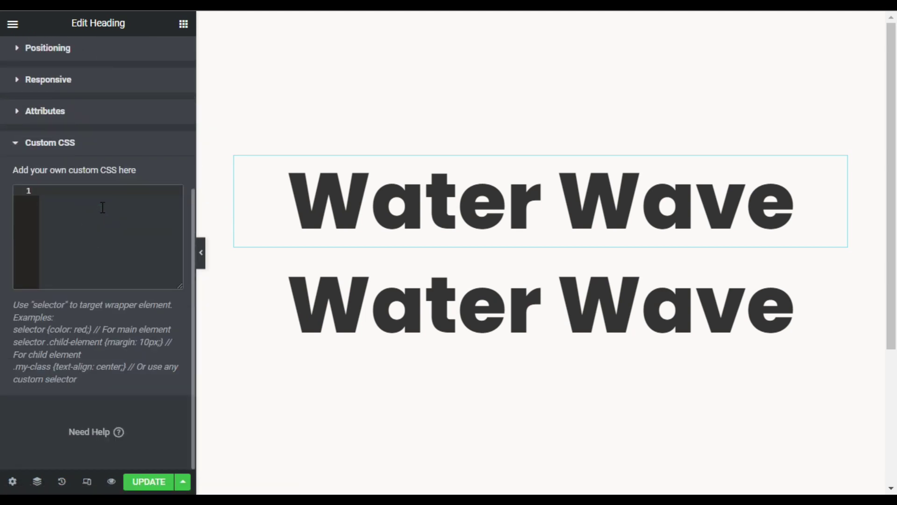
type("selector{     -webkit-text-stroke: 2px blue; }")
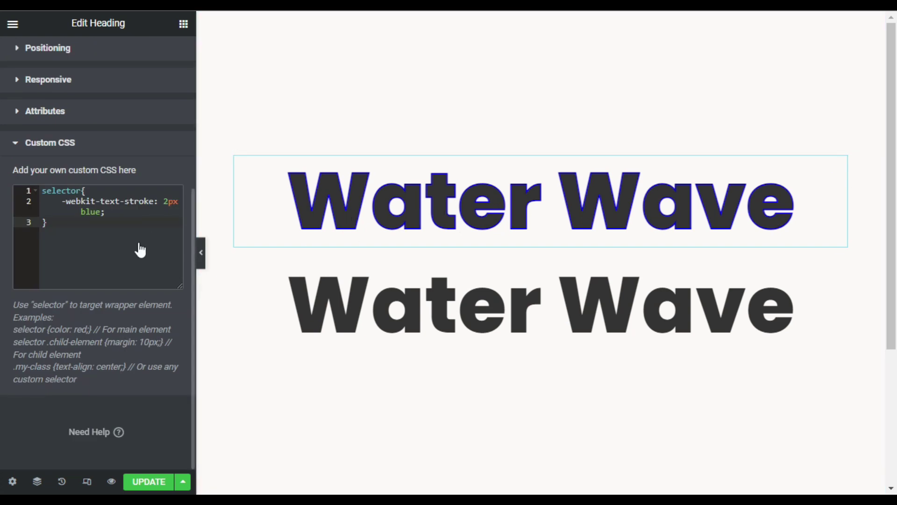
scroll(138, 251, "up", 5)
left_click(82, 67)
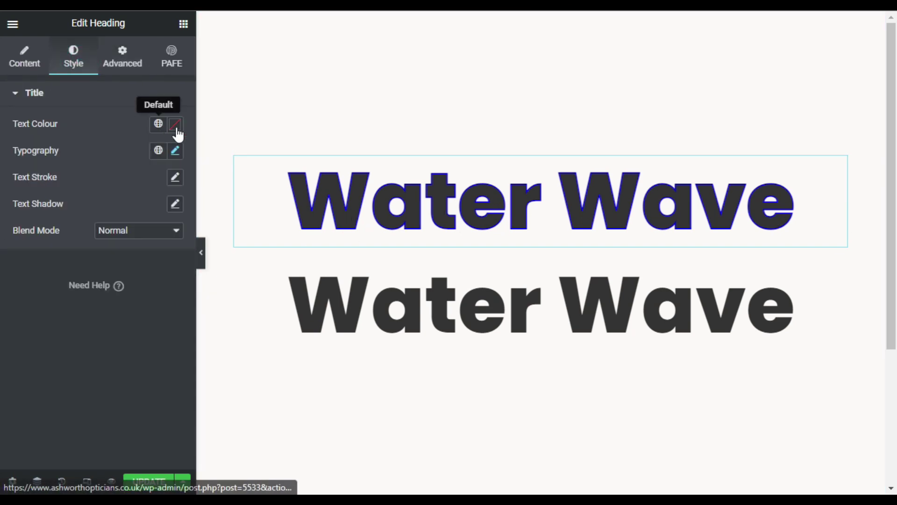
Step: Make the top heading's text fill fully transparent, leaving only the outline
left_click(175, 124)
mouse_move(174, 297)
left_mouse_down()
mouse_move(62, 298)
mouse_move(12, 317)
left_mouse_up()
left_click(11, 318)
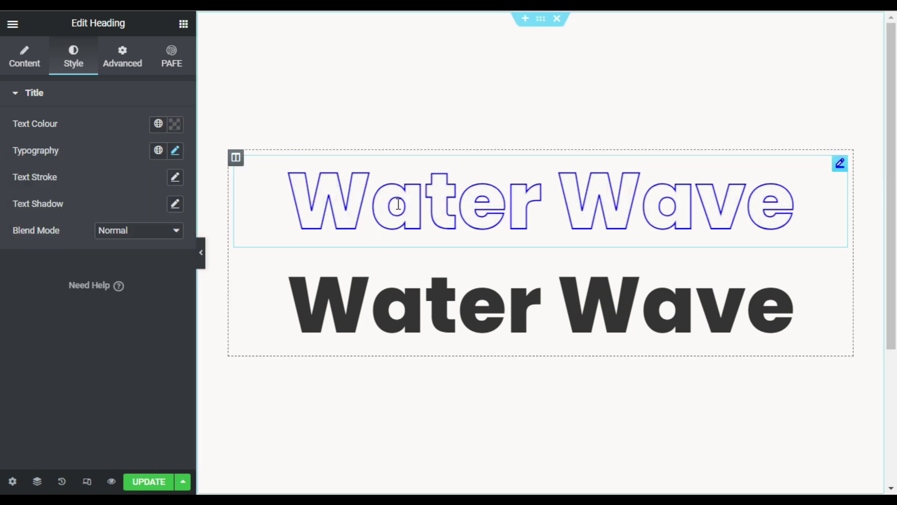
Step: Colour the lower heading a vivid solid blue (#031EFC)
left_click(751, 272)
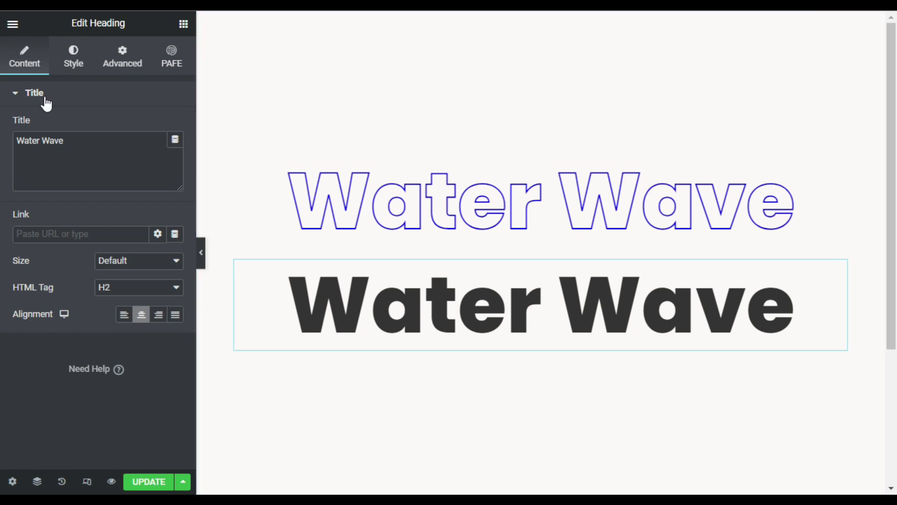
left_click(72, 62)
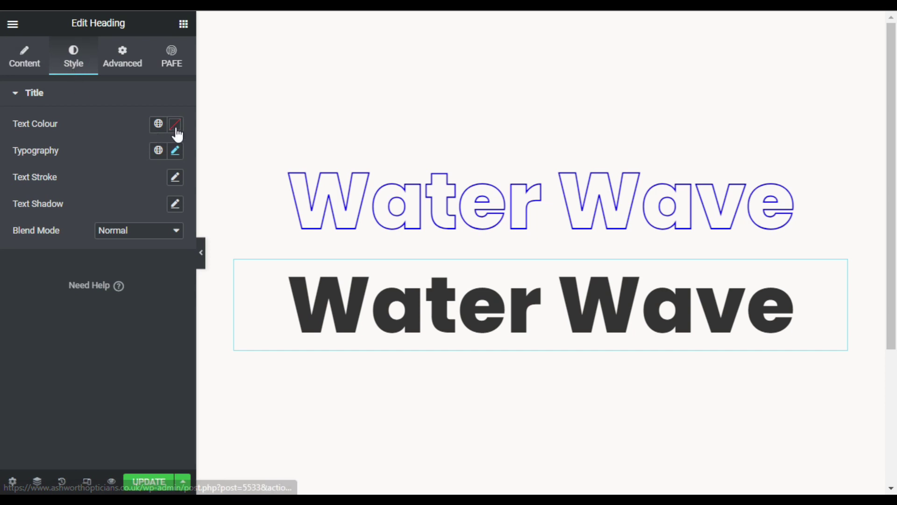
left_click(175, 126)
left_click(123, 287)
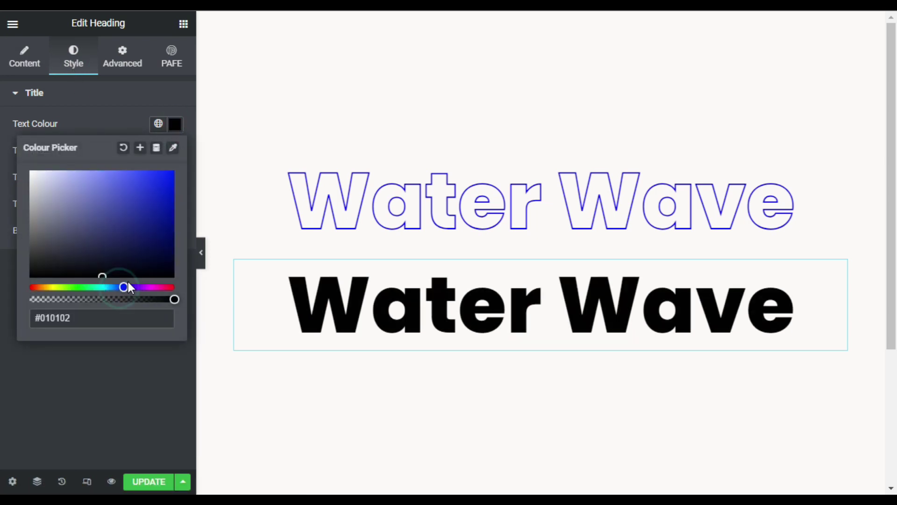
left_click_drag(134, 233, 172, 174)
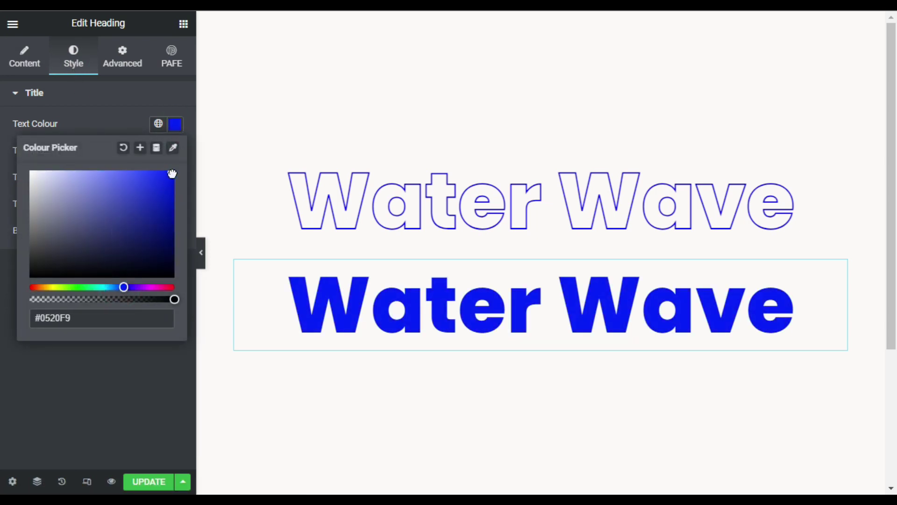
left_click(124, 287)
left_click(117, 152)
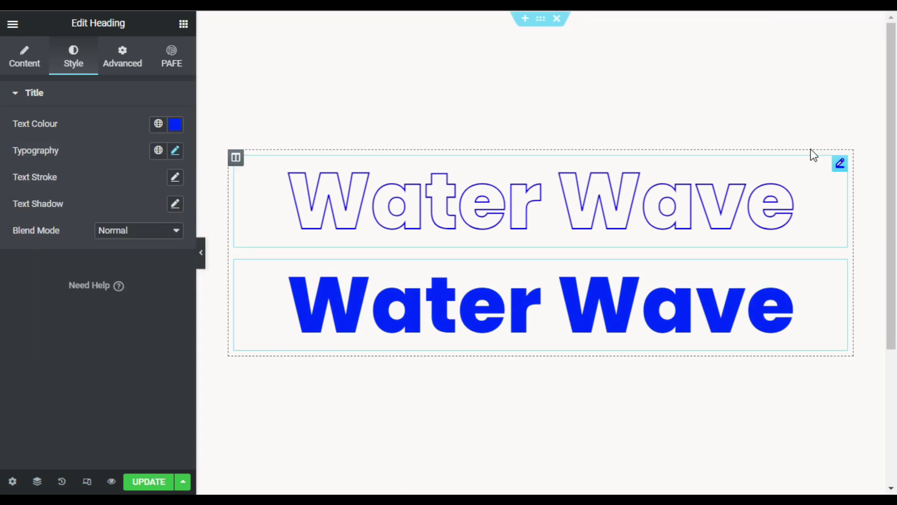
Step: Set the outlined top heading's position to Absolute
left_click(839, 165)
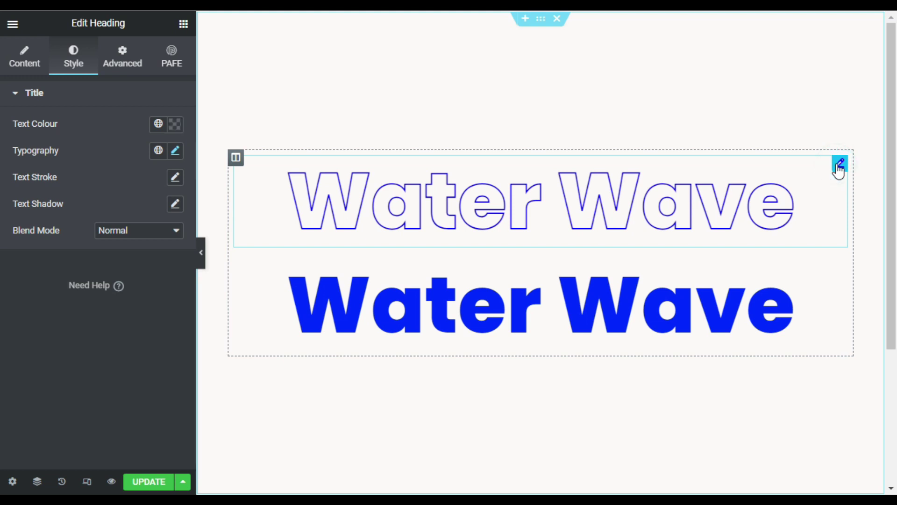
left_click(134, 61)
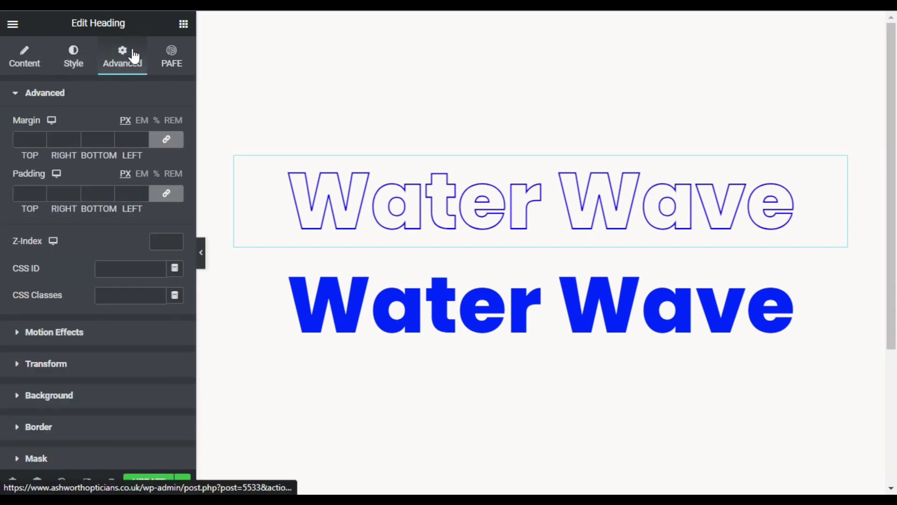
scroll(120, 276, "down", 3)
left_click(63, 324)
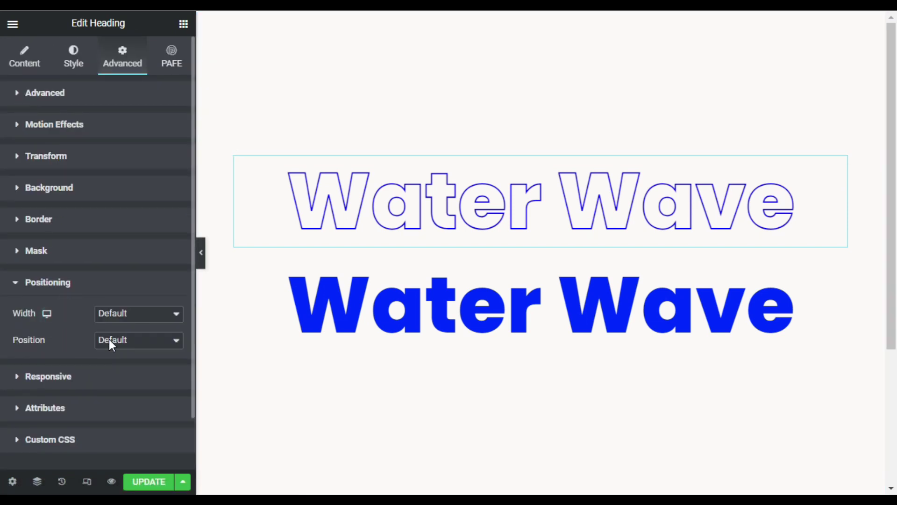
left_click(108, 339)
left_click(143, 369)
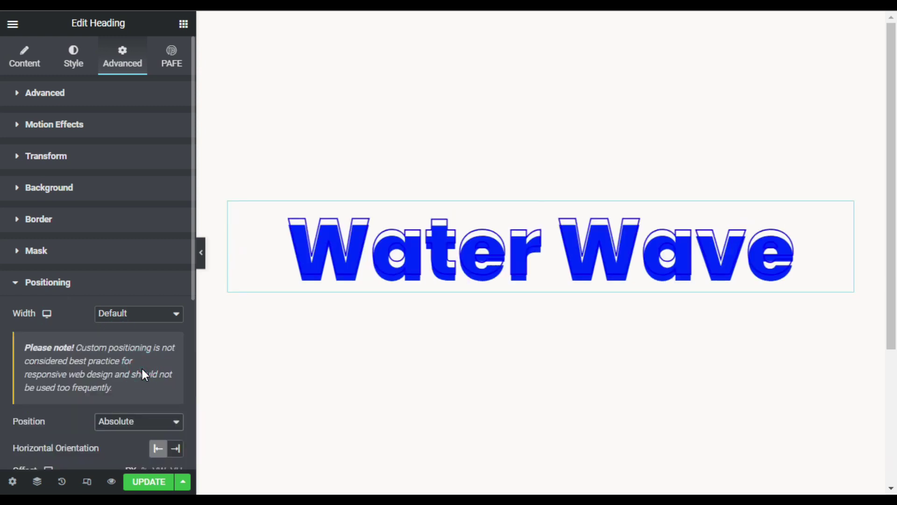
Step: Via Navigator, set the solid heading to Absolute too so both copies overlap
left_click(31, 482)
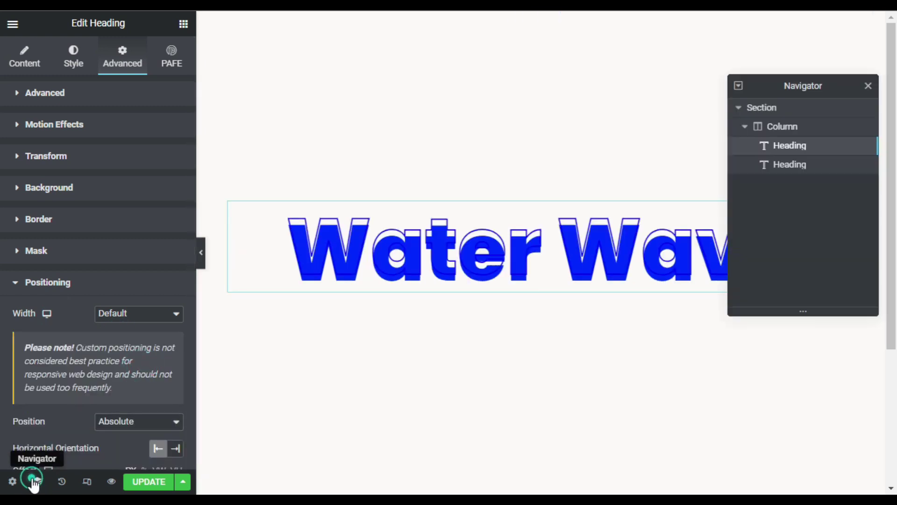
left_click(815, 169)
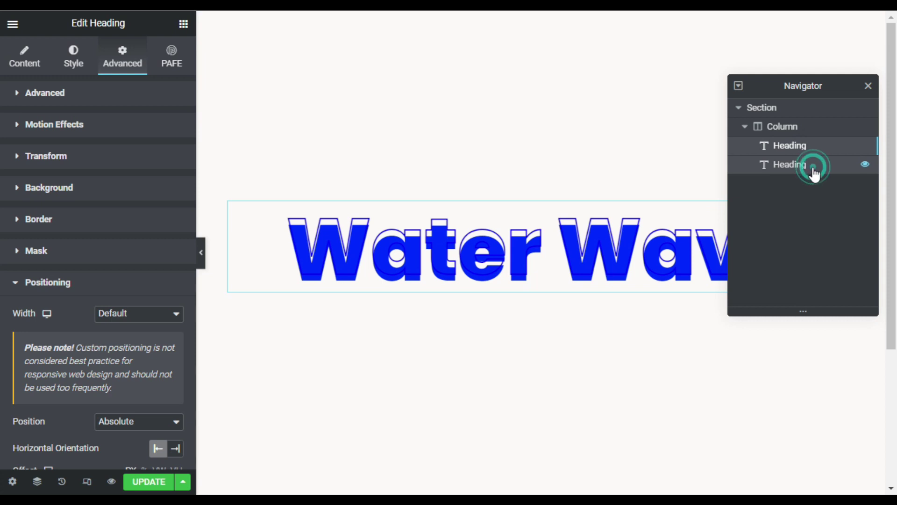
left_click(122, 57)
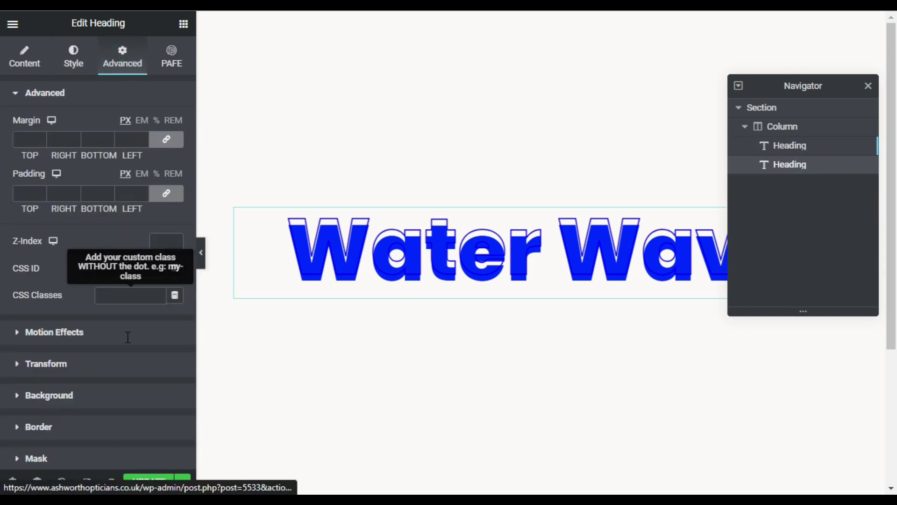
scroll(117, 386, "down", 2)
scroll(75, 331, "down", 3)
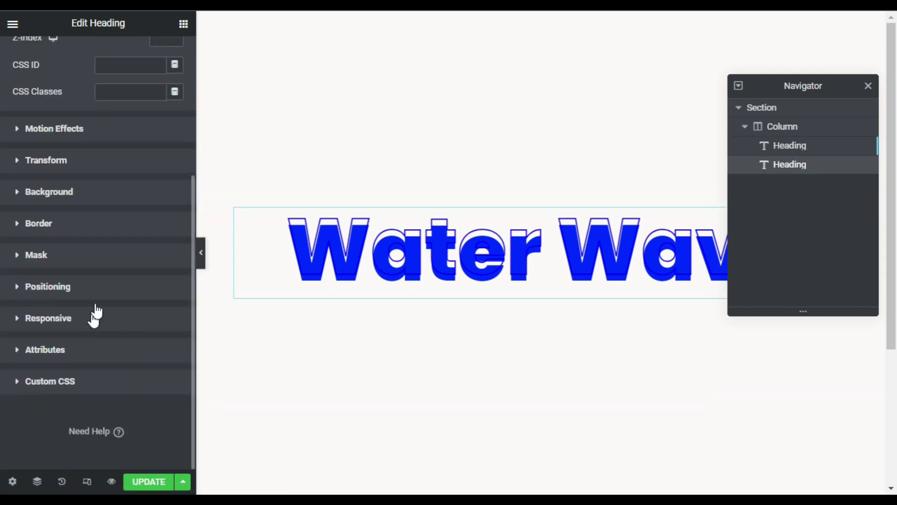
left_click(99, 288)
left_click(116, 341)
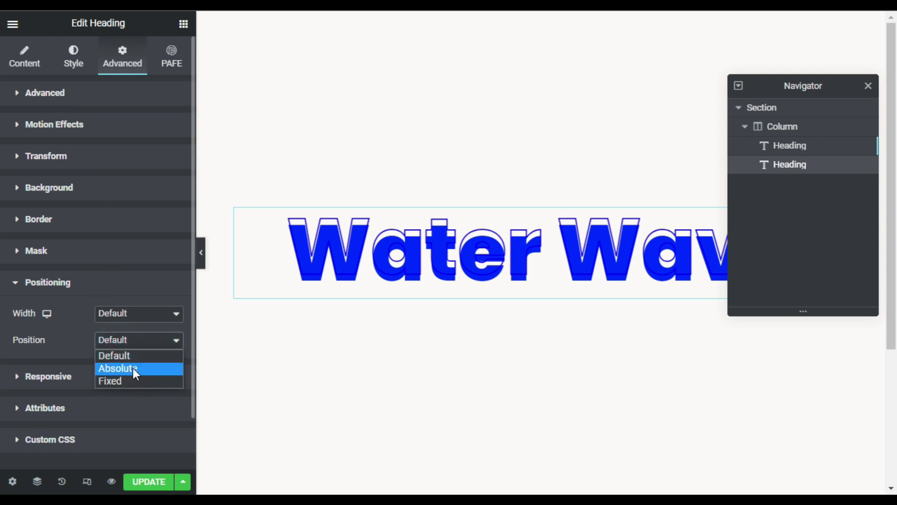
left_click(132, 369)
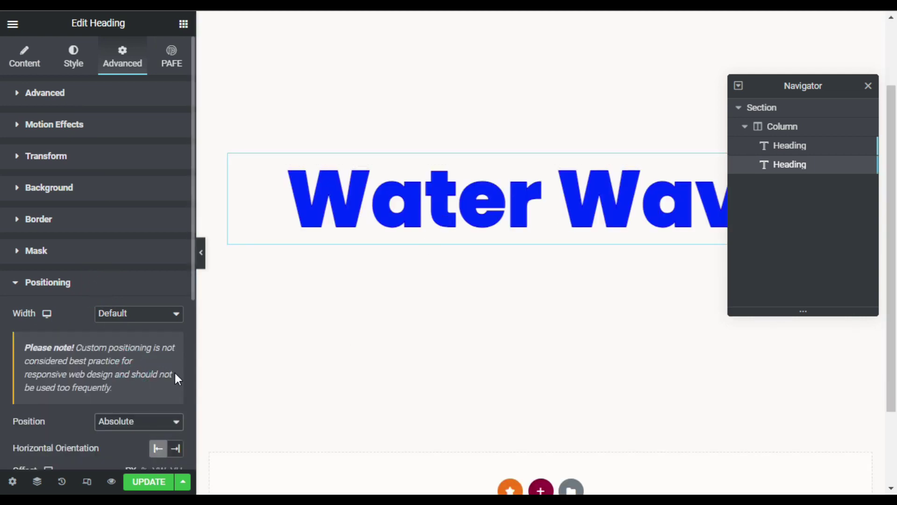
left_click(868, 86)
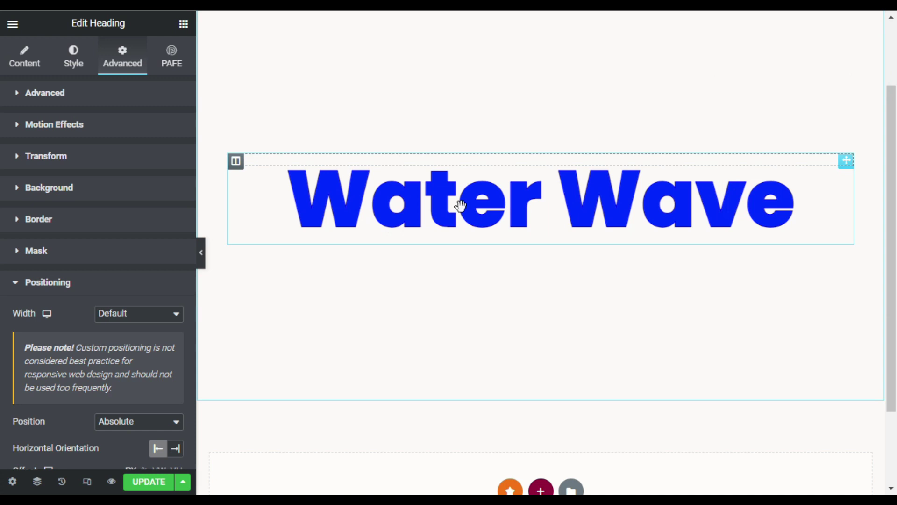
scroll(55, 341, "down", 1)
scroll(55, 342, "down", 2)
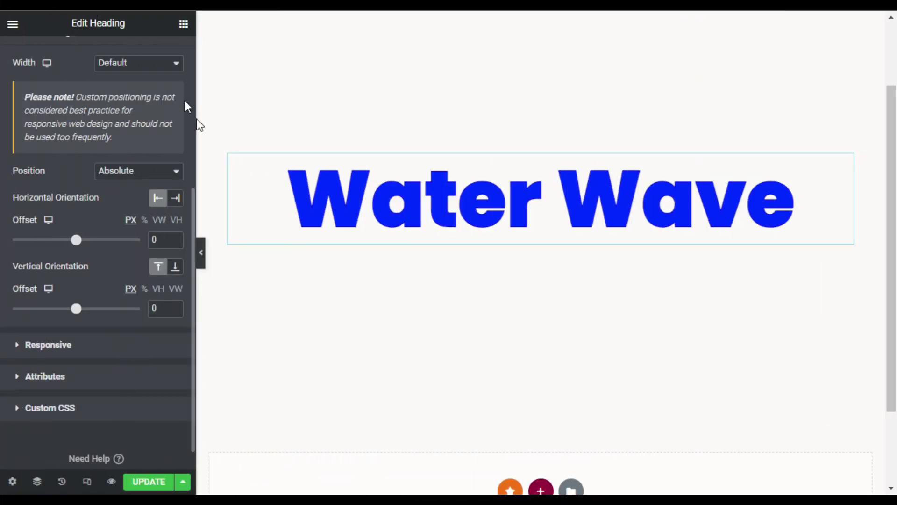
scroll(80, 317, "up", 4)
scroll(73, 279, "down", 4)
Step: Paste the water keyframes clip-path animation CSS into the solid heading's Custom CSS
left_click(72, 382)
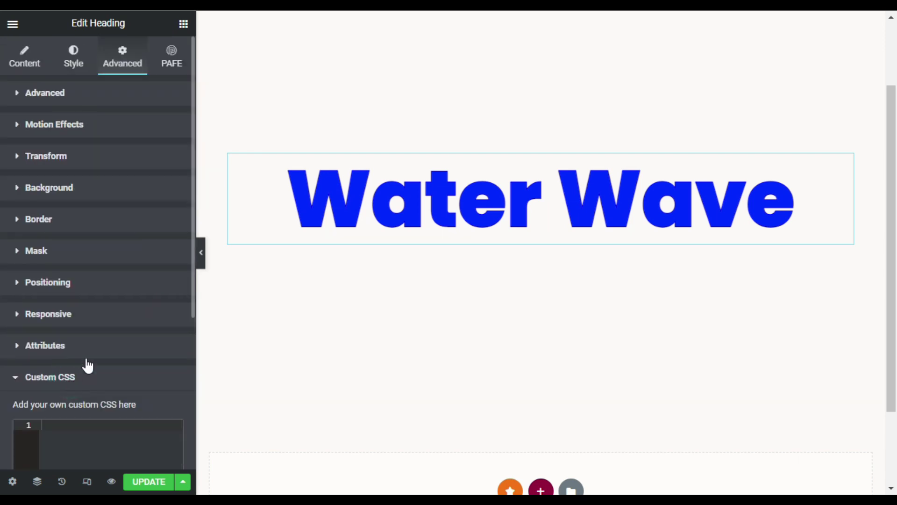
scroll(87, 315, "down", 3)
left_click(88, 252)
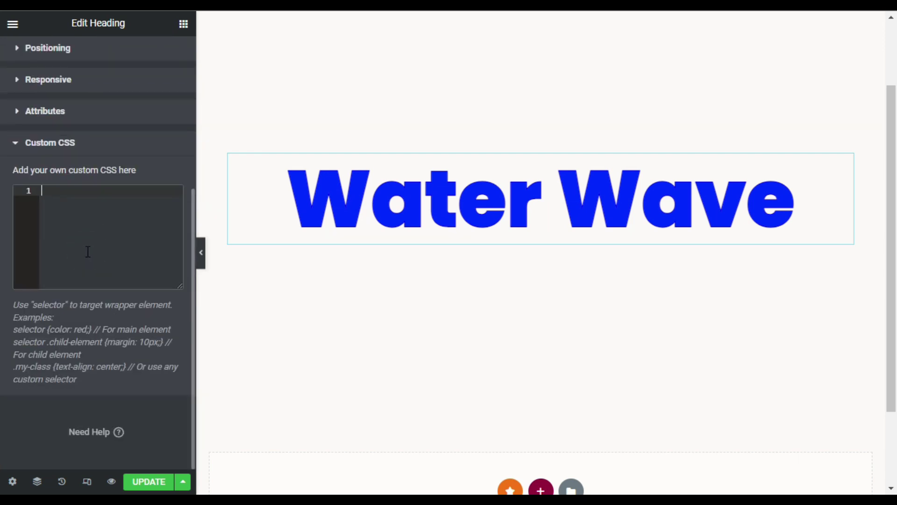
key("ctrl+v")
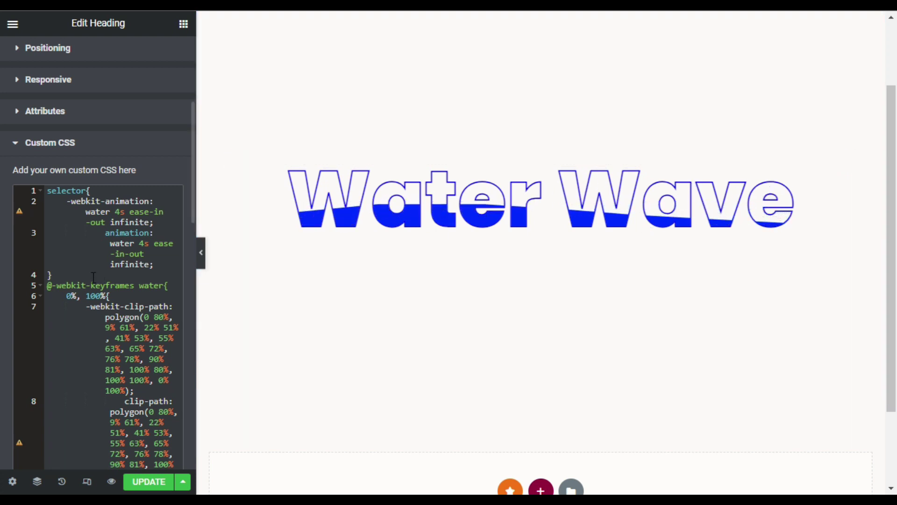
Step: Change both animation durations on lines 2 and 3 from 4s to 1s
left_click(120, 211)
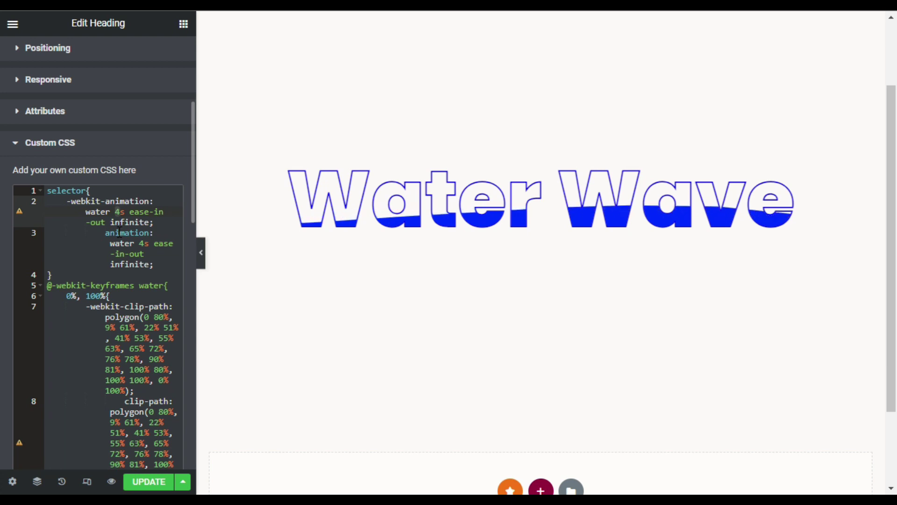
key("BackSpace")
type("1")
left_click(154, 327)
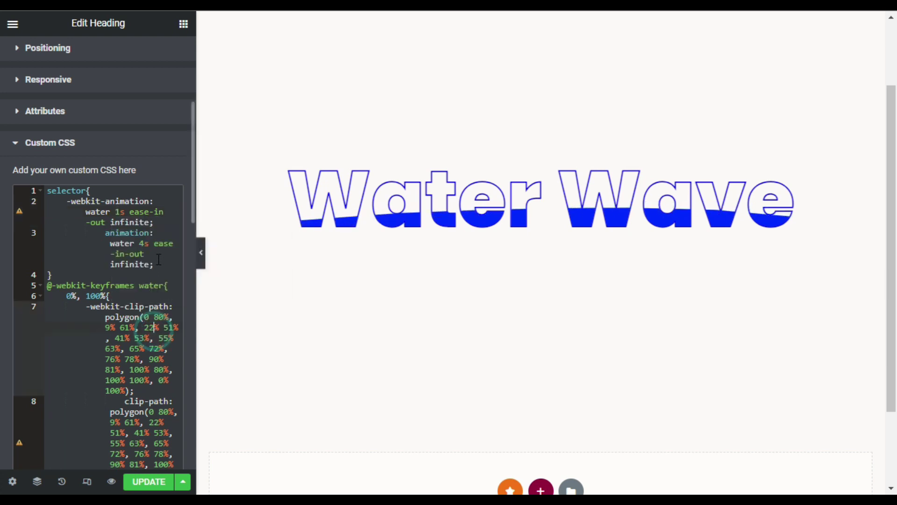
left_click(141, 243)
key("BackSpace")
type("1")
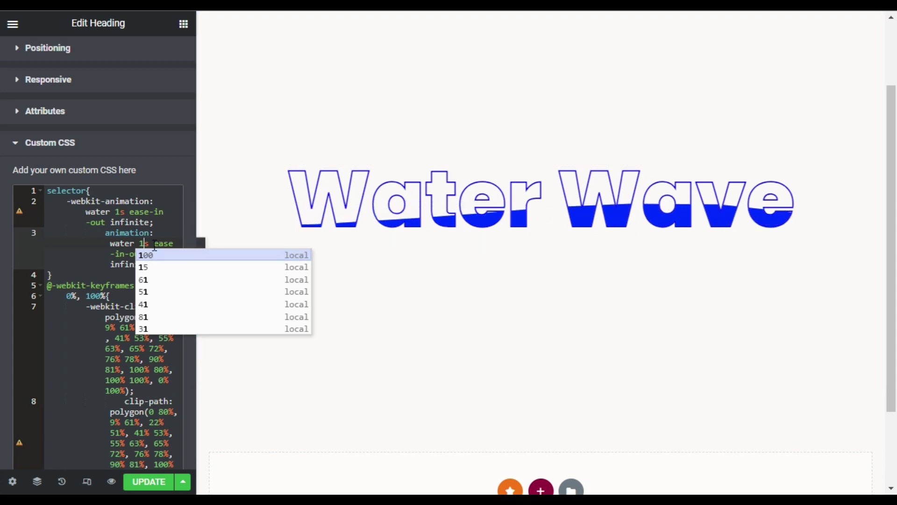
Step: Change both durations again to 5s for a slower wave cycle
left_click(116, 212)
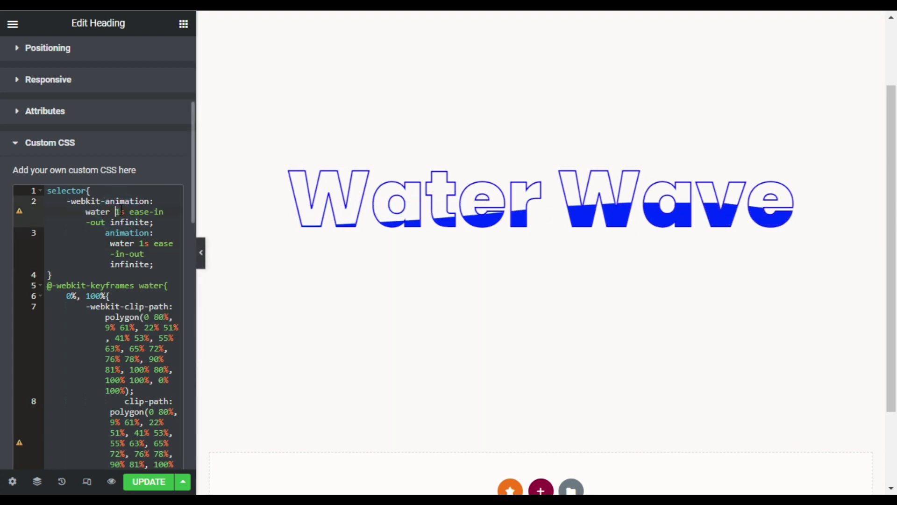
key("Delete")
type("5")
left_click(89, 231)
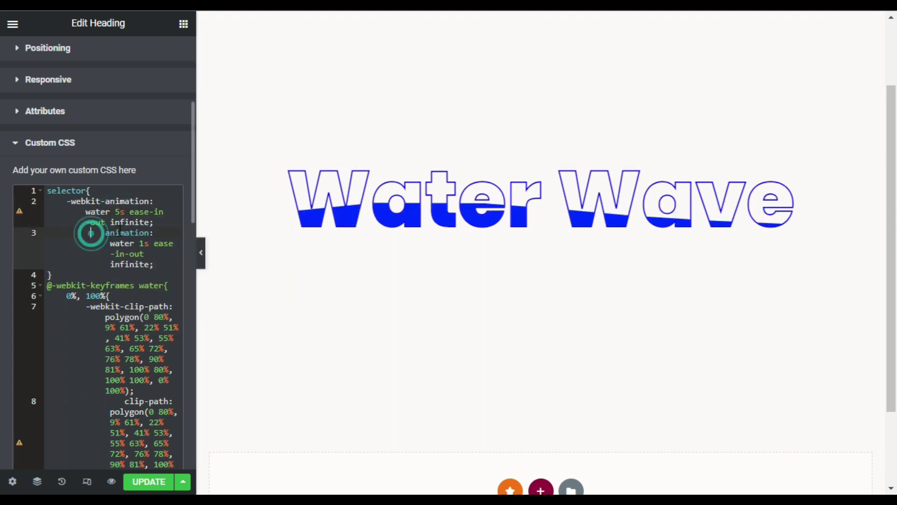
left_click(140, 243)
key("Delete")
type("5")
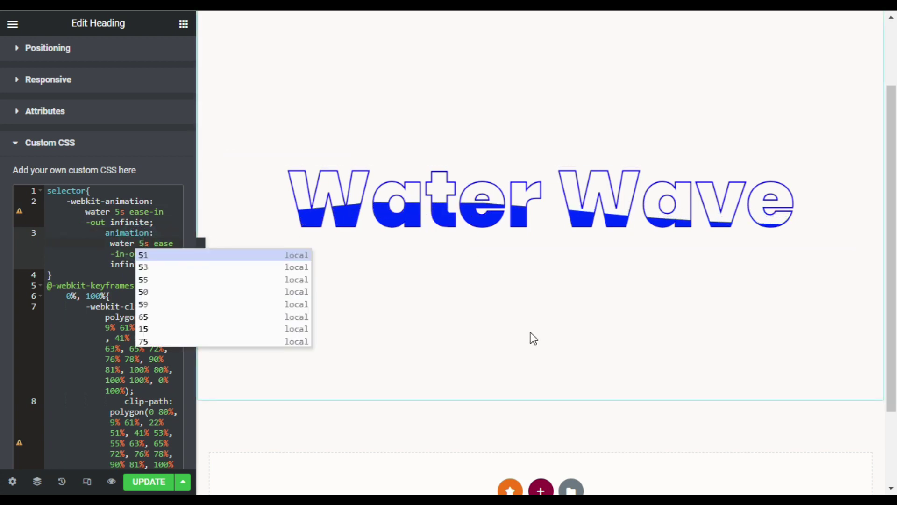
left_click(160, 181)
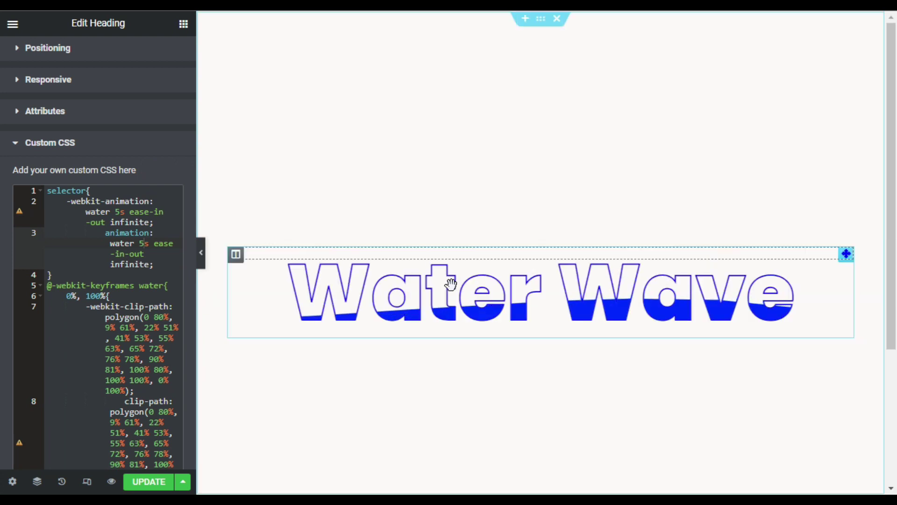
scroll(452, 291, "down", 3)
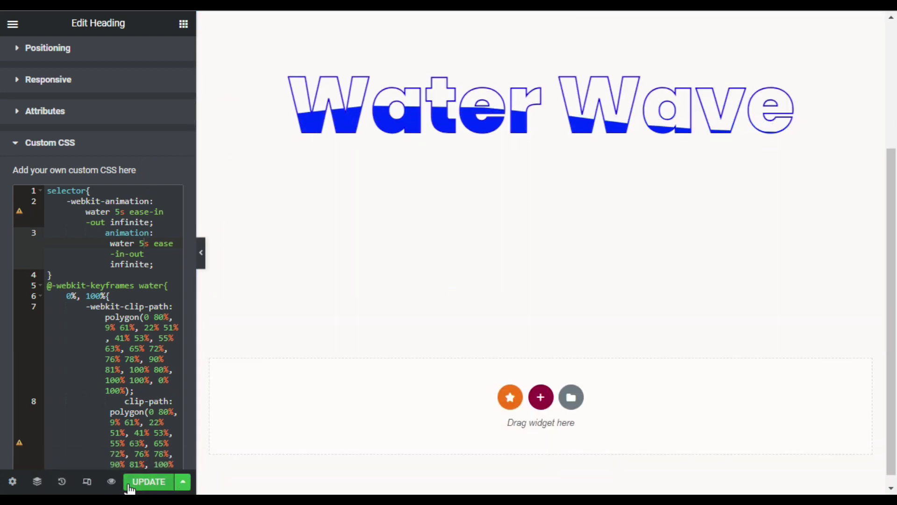
Step: Save the page with Update
left_click(147, 481)
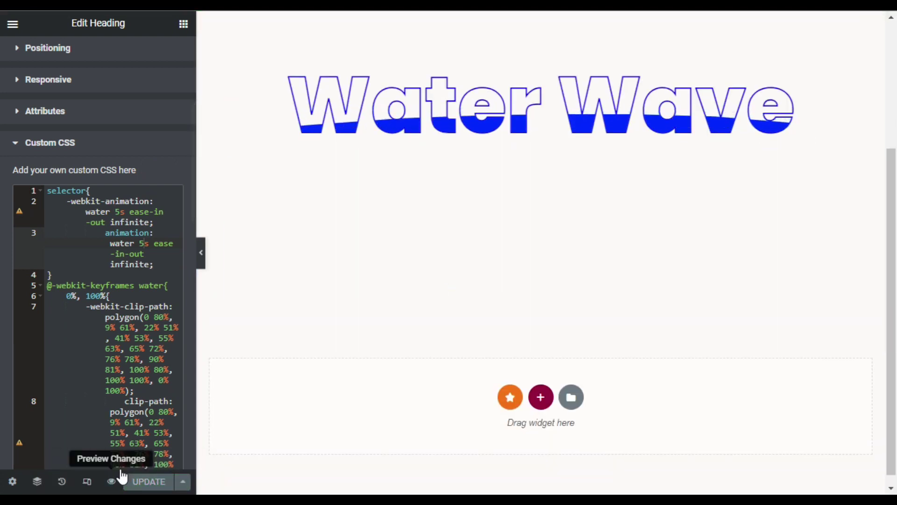